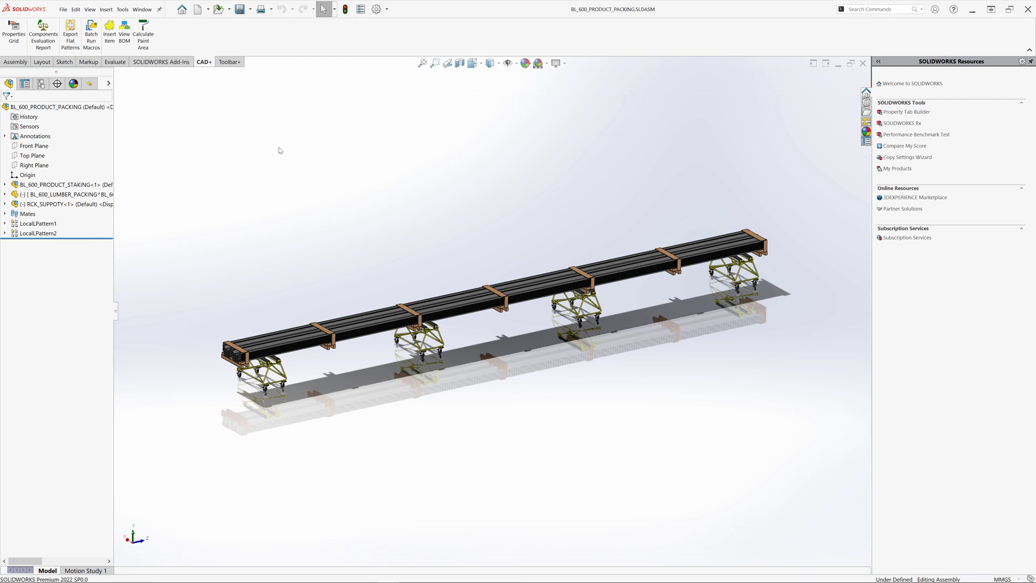
Step: Open the Components Evaluation Report and set its Input to All Components
click(44, 35)
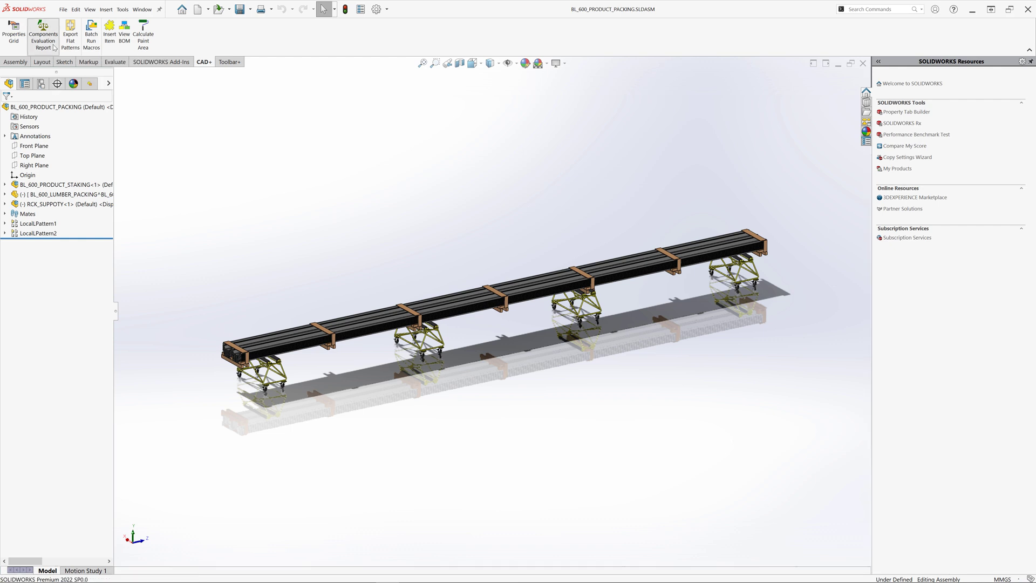
click(101, 133)
click(101, 141)
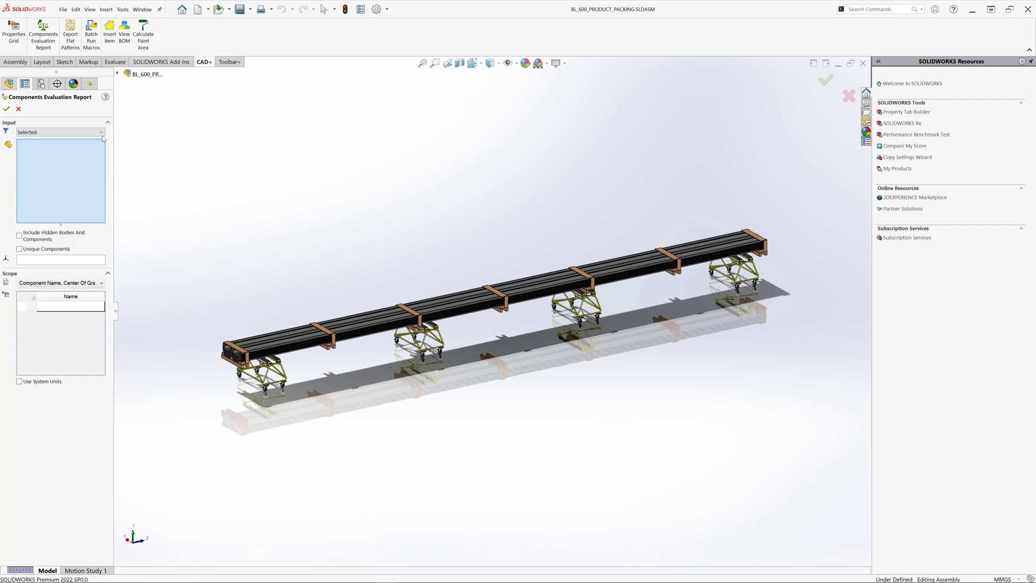
click(102, 133)
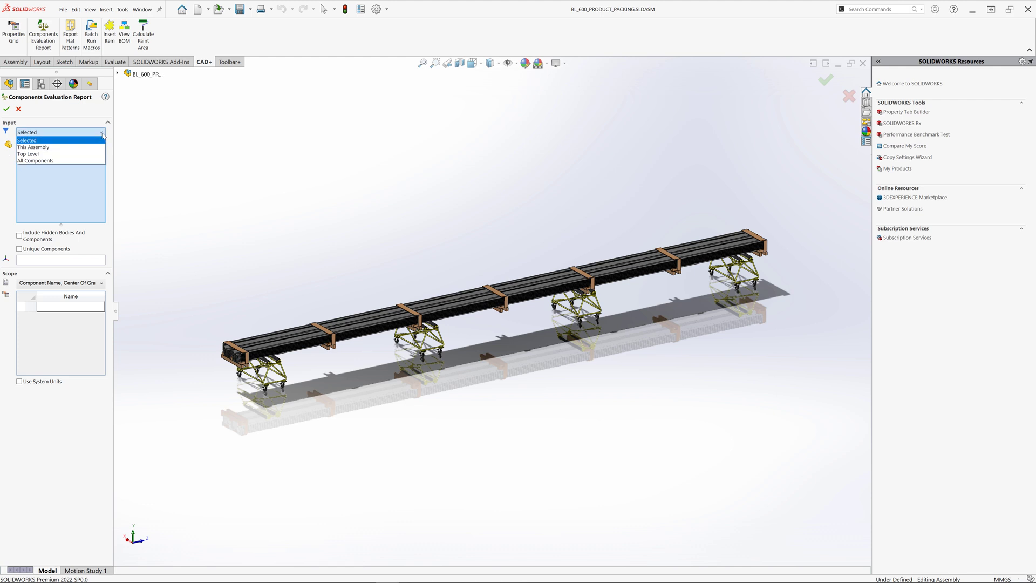
click(92, 160)
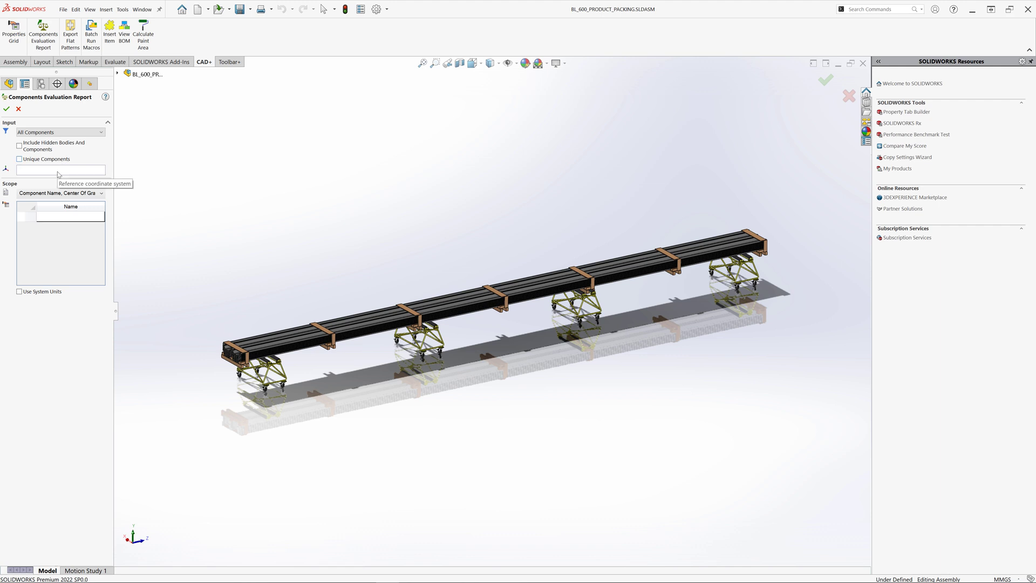
Step: Add Bounding Box, Material and Principal Axes Of Inertia to the report scope
click(56, 171)
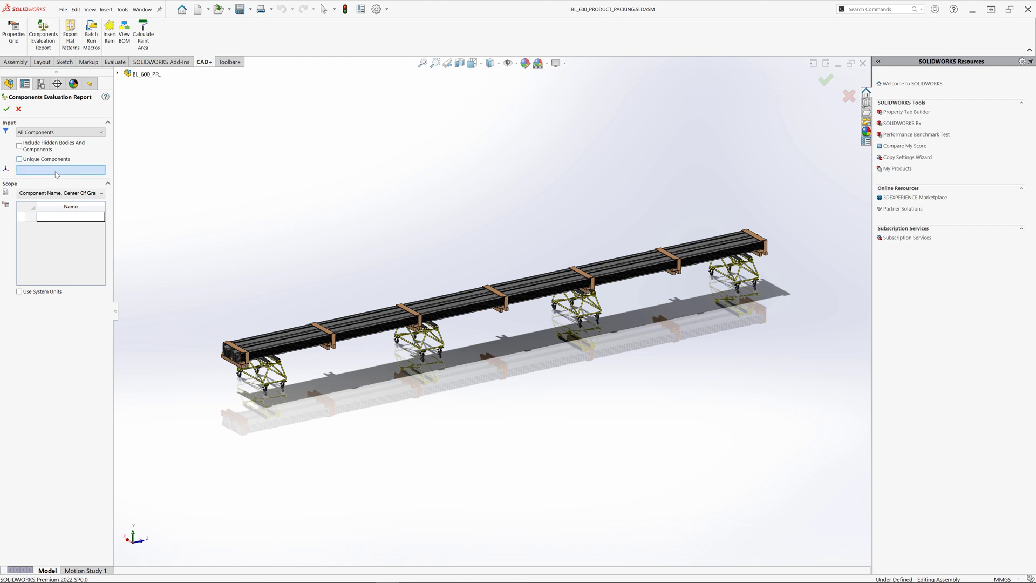
click(102, 194)
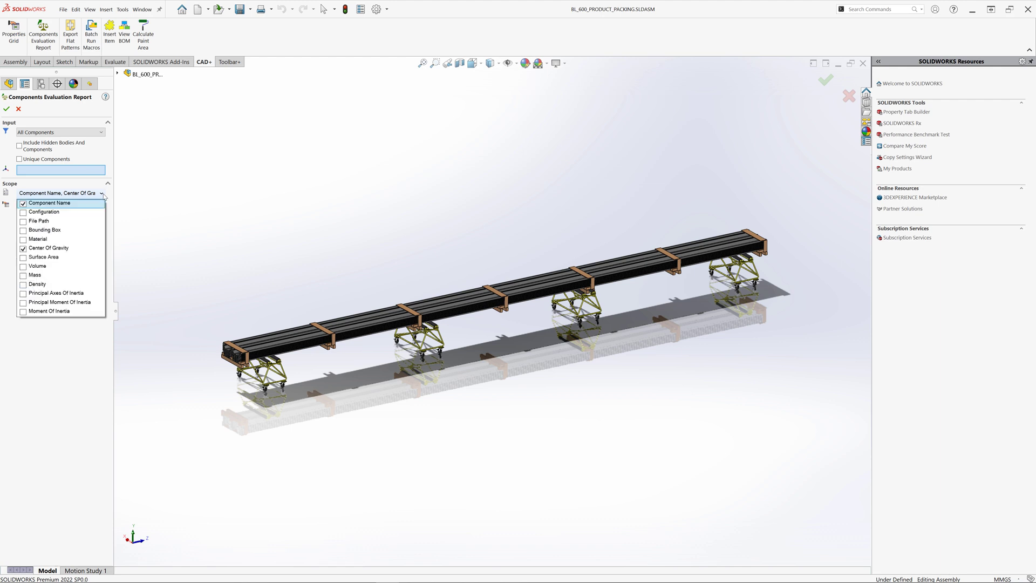
click(24, 231)
click(23, 239)
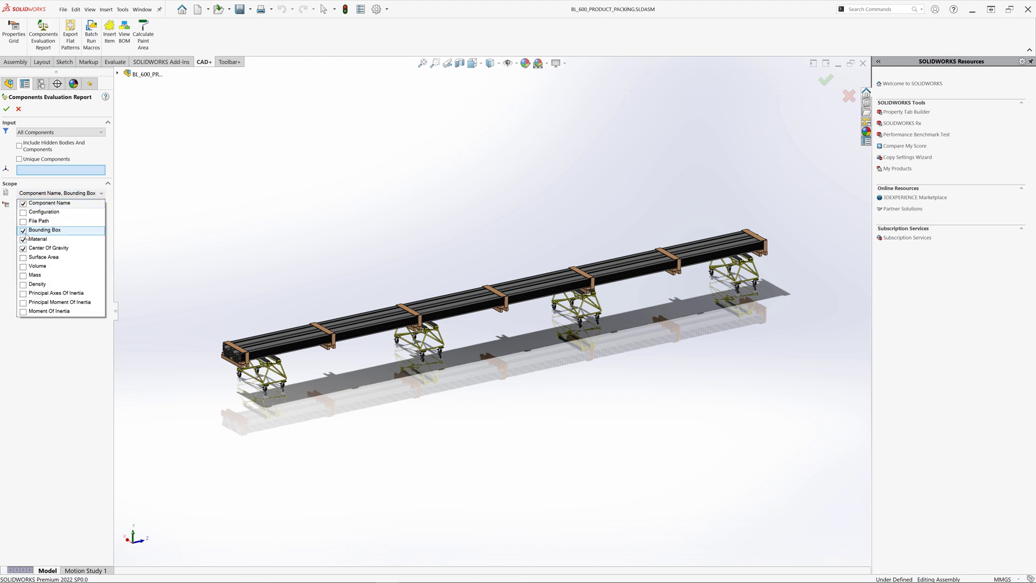
click(23, 294)
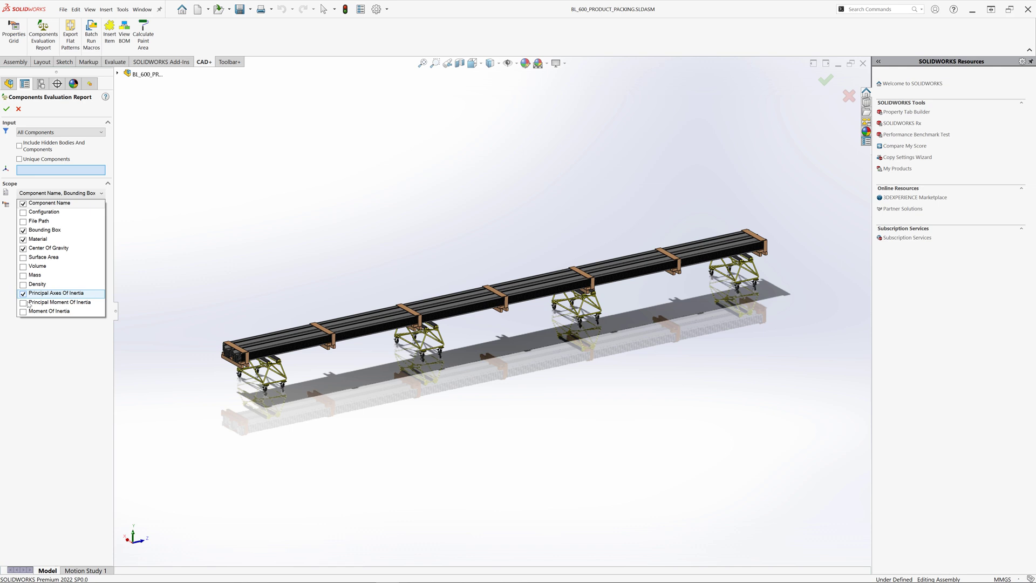
Step: Add Description as a custom property, then delete the extra PartNo entry
click(68, 349)
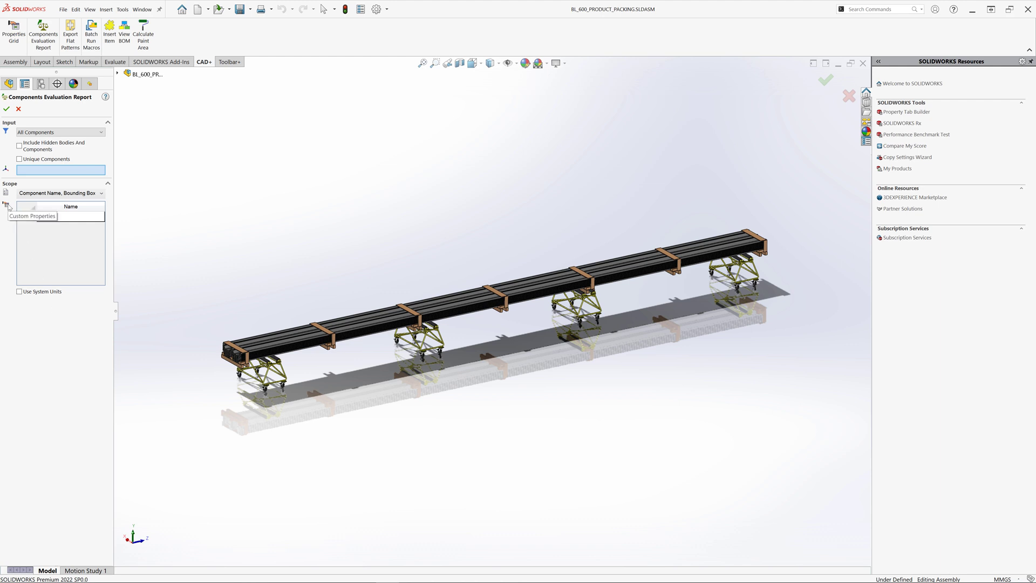
click(49, 217)
text(Description)
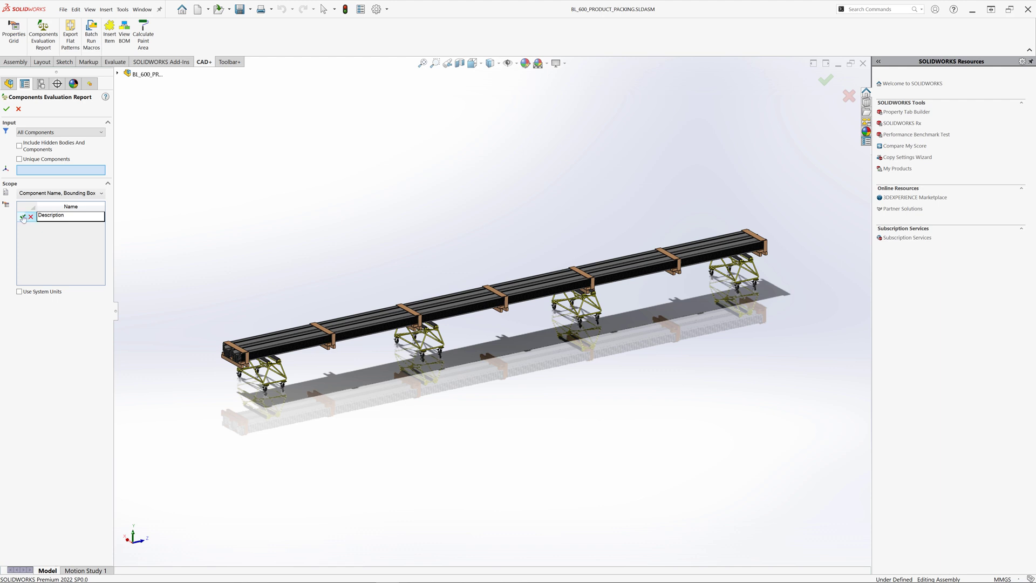
click(23, 217)
click(56, 227)
text(PartNo)
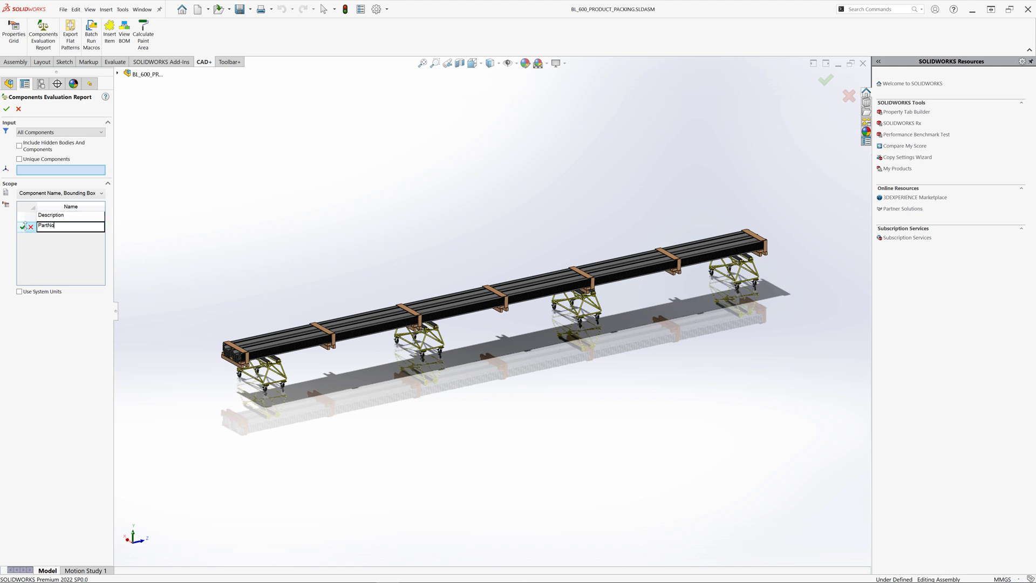
click(23, 226)
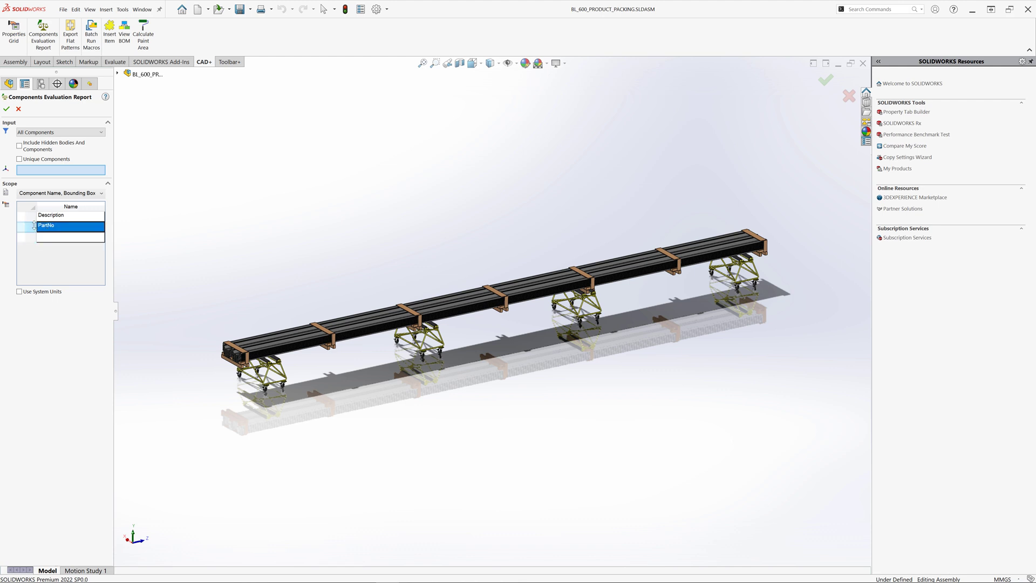
key(Delete)
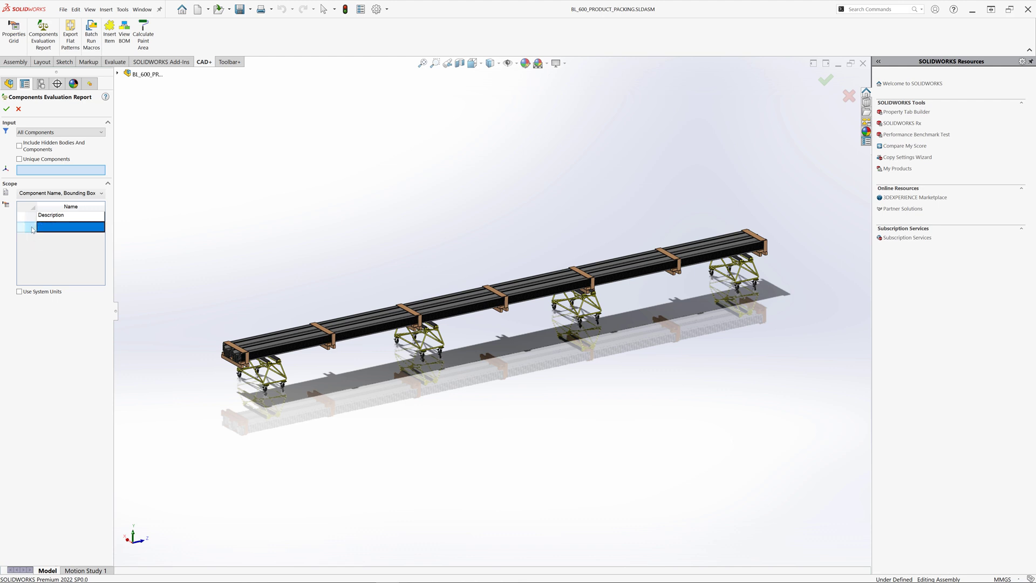
Step: Run the evaluation on BL_600_PRODUCT_PACKING and confirm all 135 items succeeded
click(7, 109)
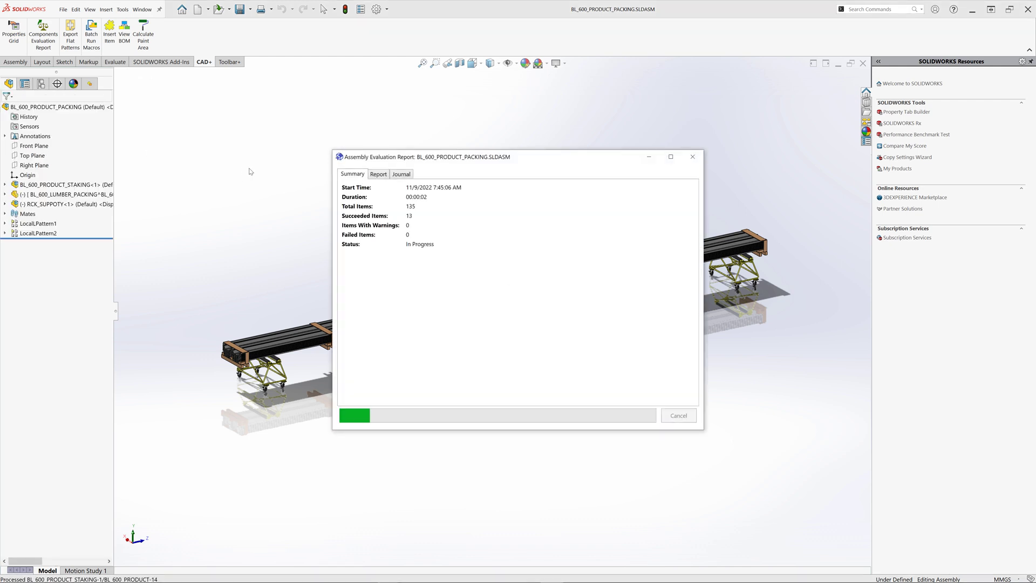
click(377, 175)
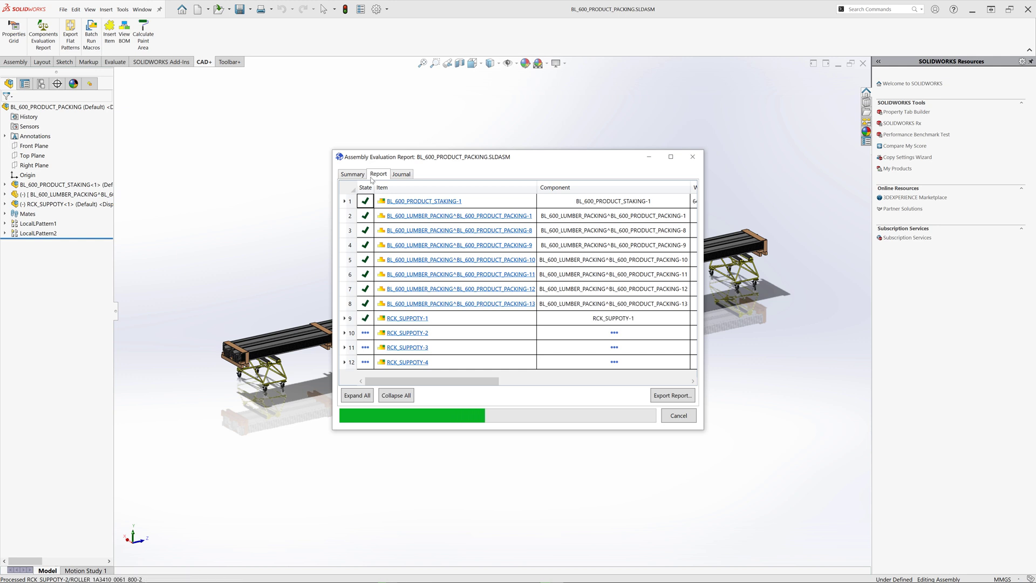
click(405, 176)
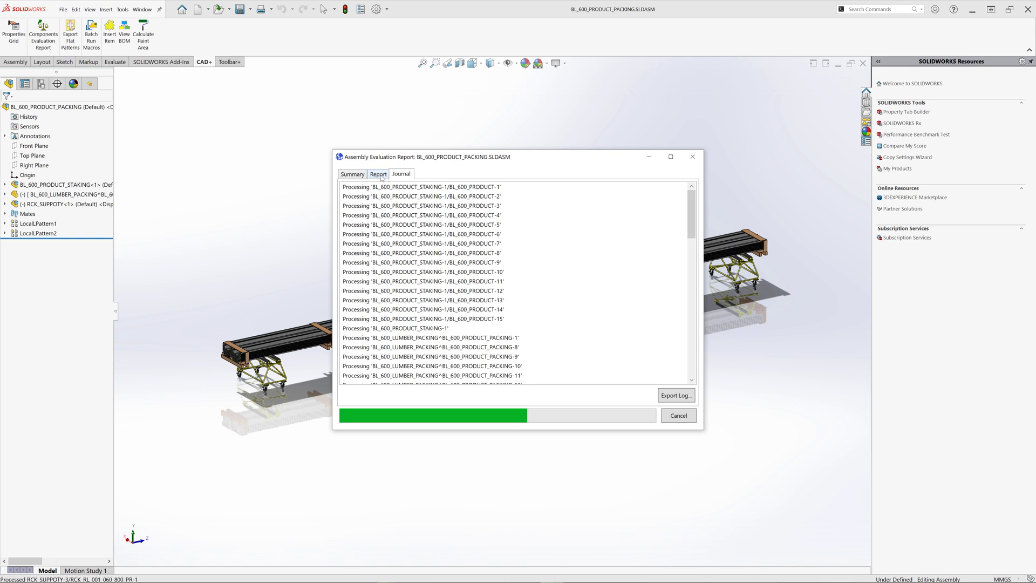
click(381, 177)
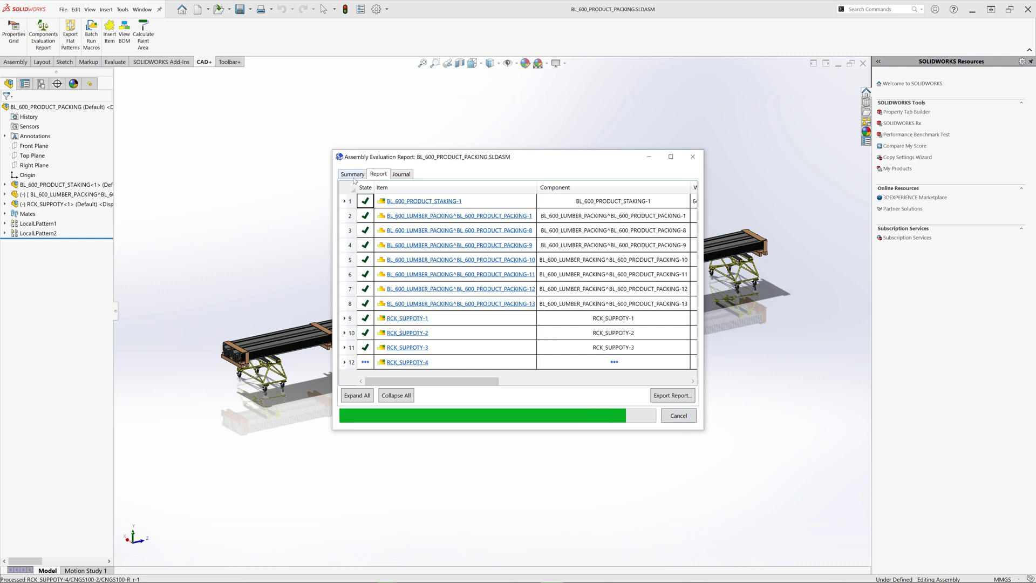
click(353, 174)
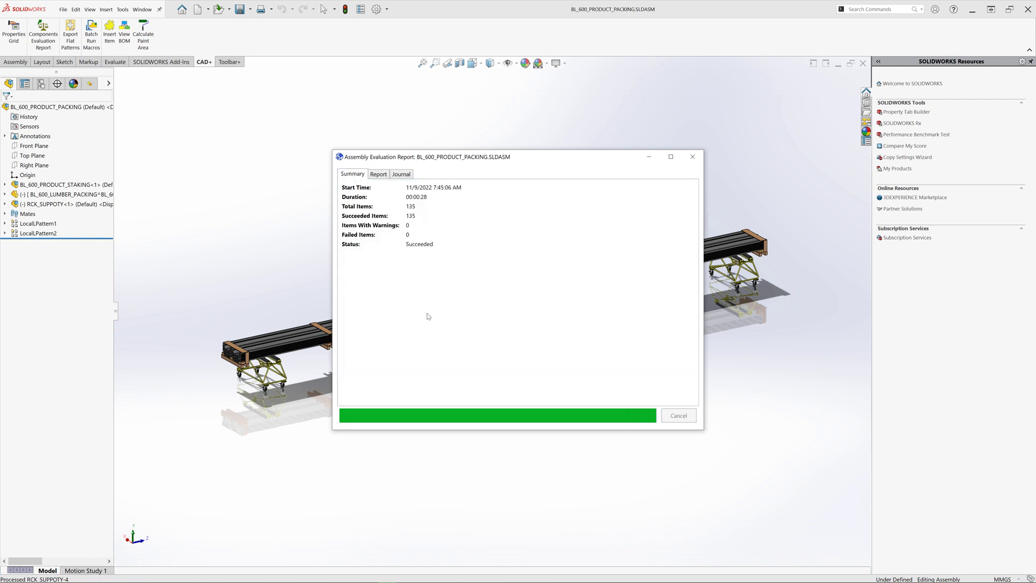
Step: Show the Report table and expand row 1 to reveal its sub-items
click(385, 178)
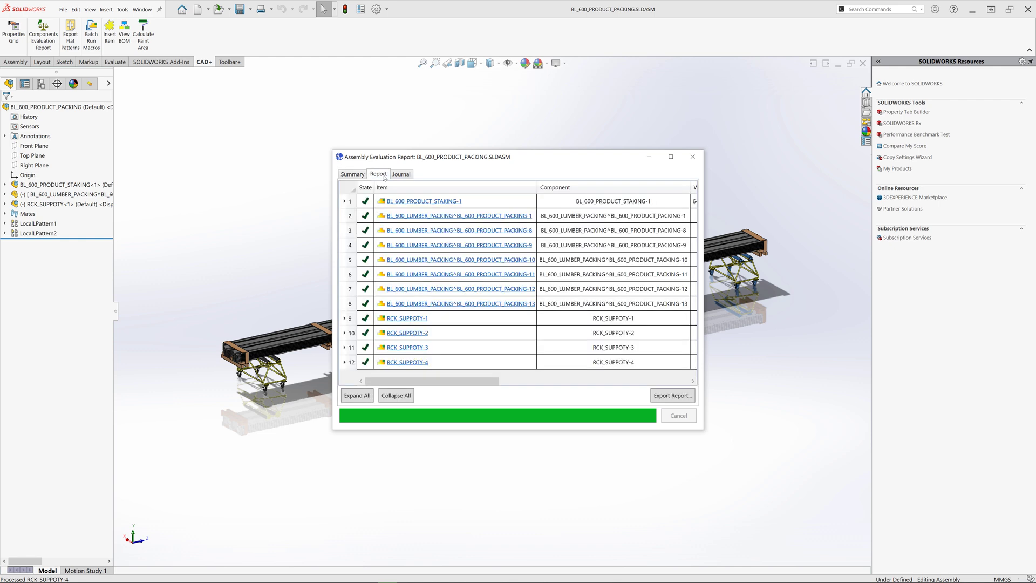
click(344, 202)
scroll(351, 237, down, 3)
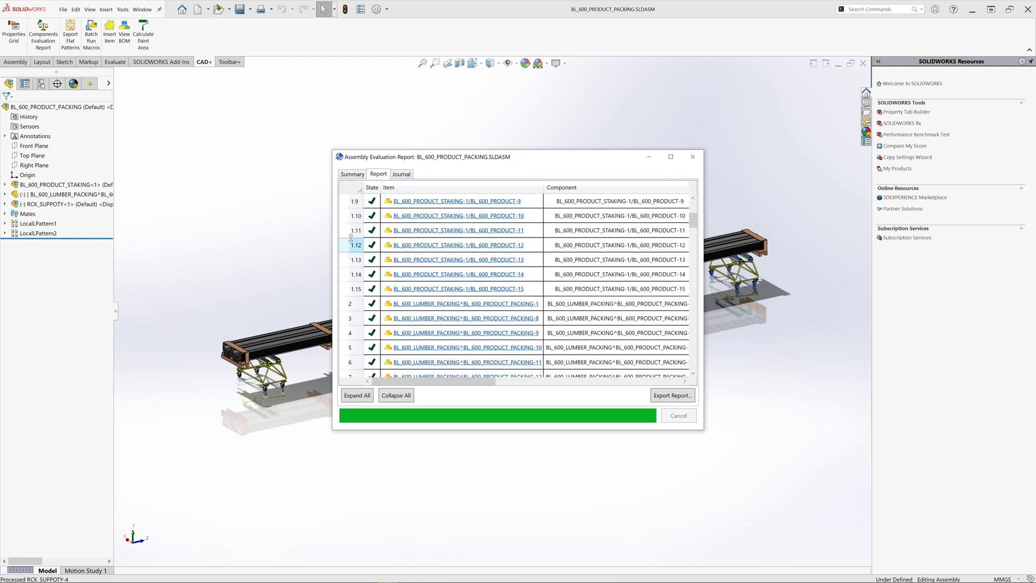
scroll(351, 238, up, 3)
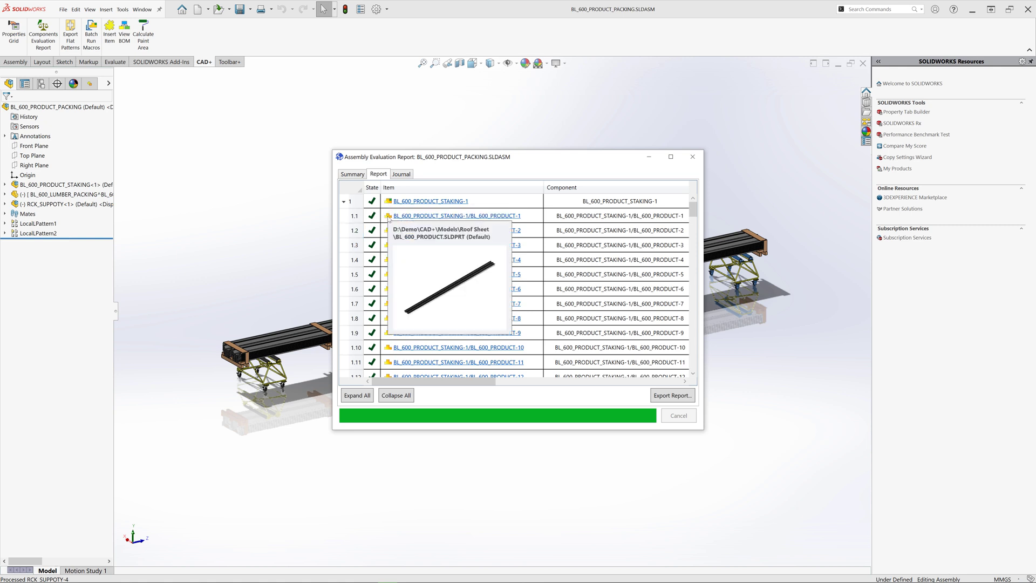
Step: Expand all rows and browse across to the inertia and Description columns
click(357, 396)
scroll(372, 314, down, 15)
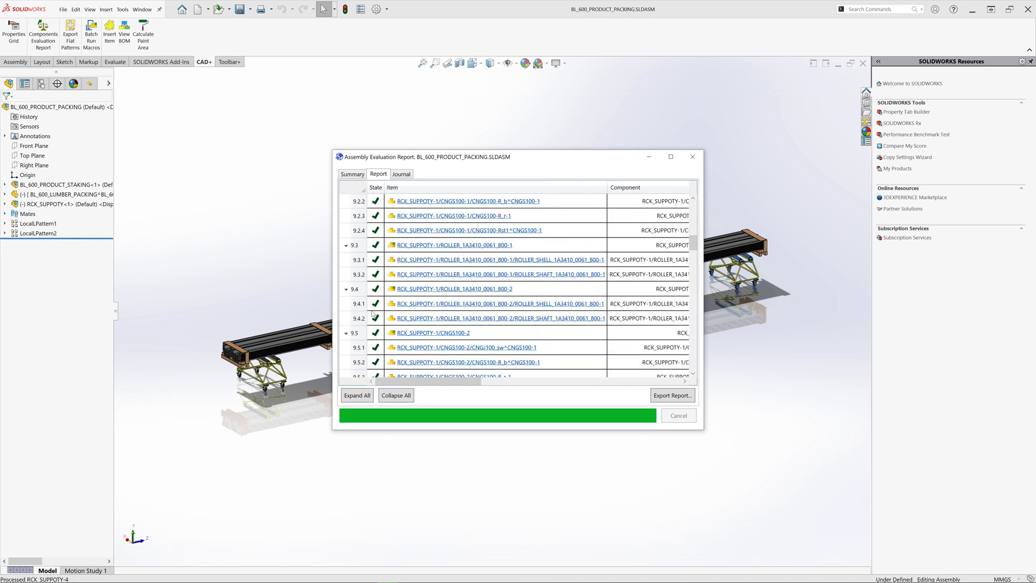
scroll(372, 315, down, 15)
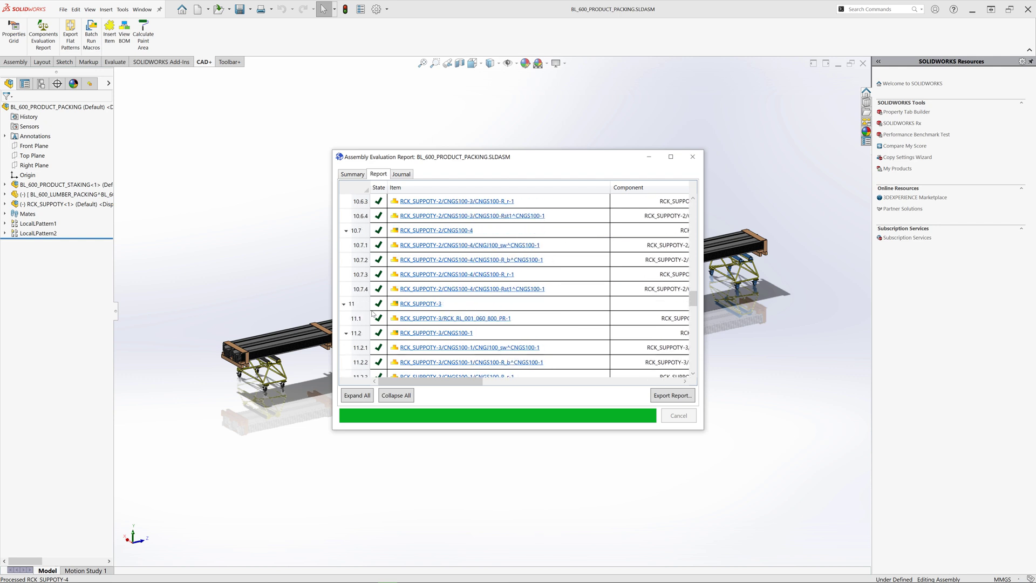
scroll(373, 313, down, 10)
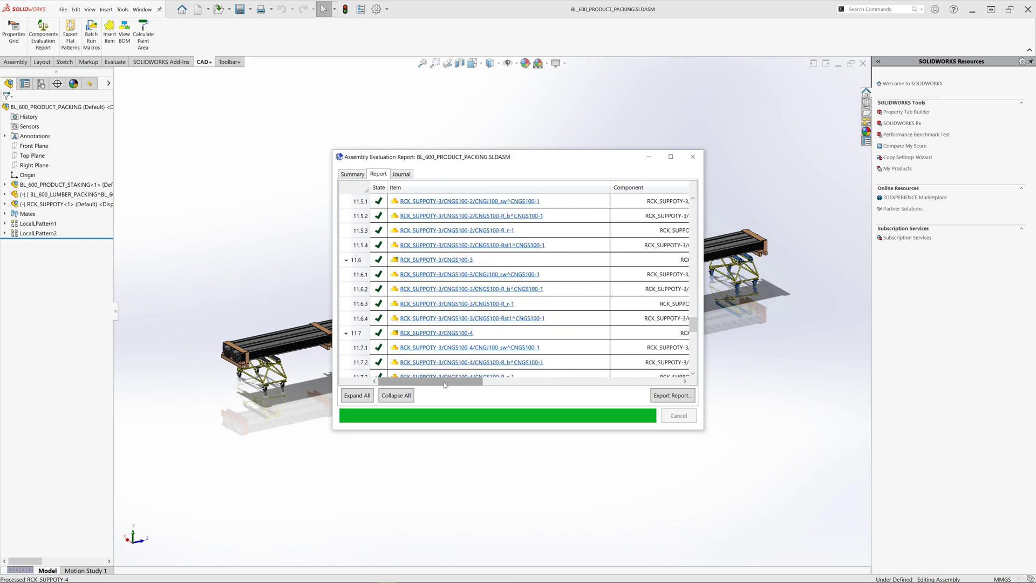
drag(432, 381, 667, 395)
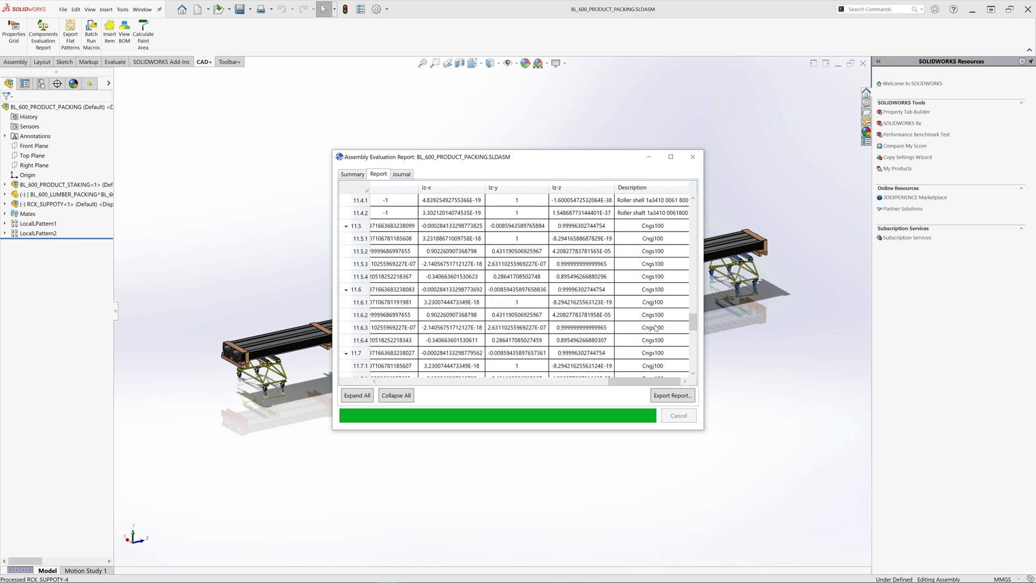
scroll(655, 328, up, 15)
scroll(655, 327, up, 1)
Step: Export the report as the Excel workbook mass-prps.xlsx and open it from Explorer
click(672, 396)
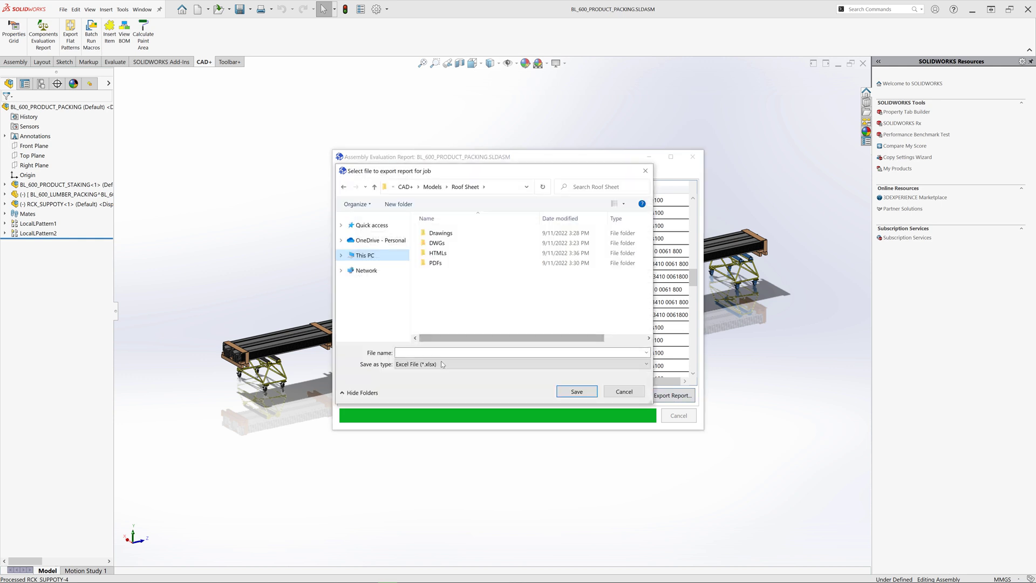
click(443, 365)
click(442, 353)
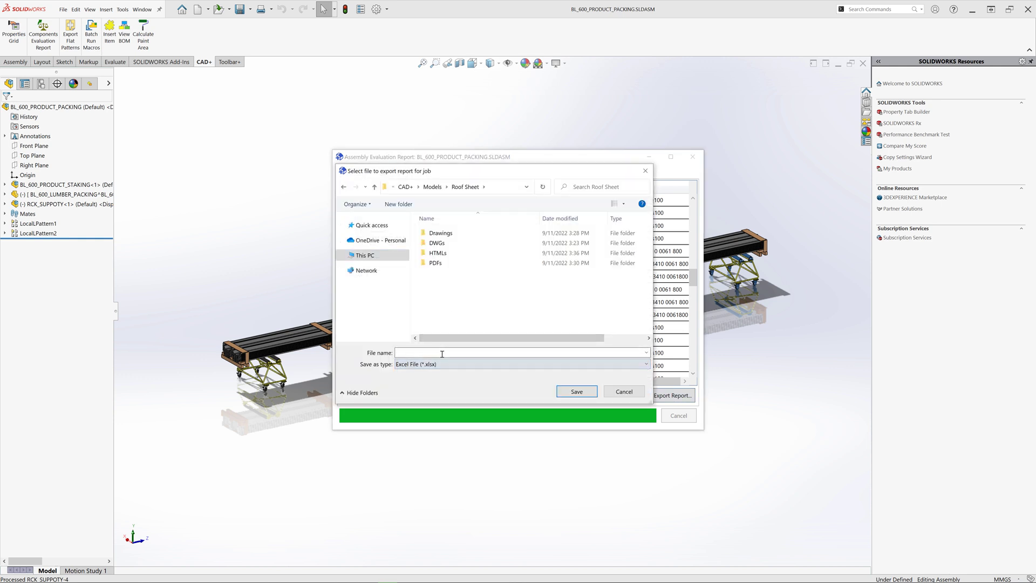
text(mass props)
click(574, 390)
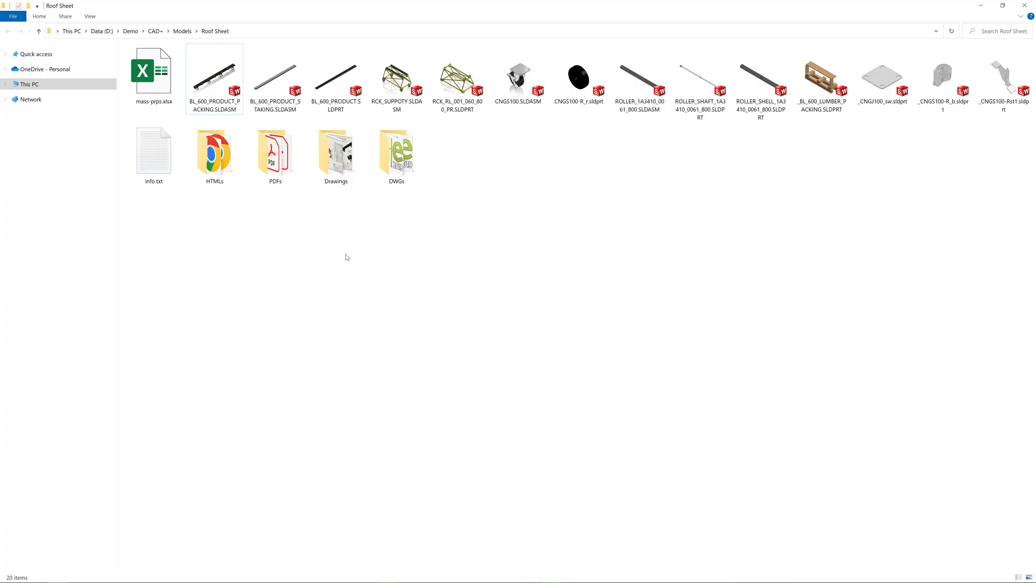
click(153, 76)
double_click(153, 75)
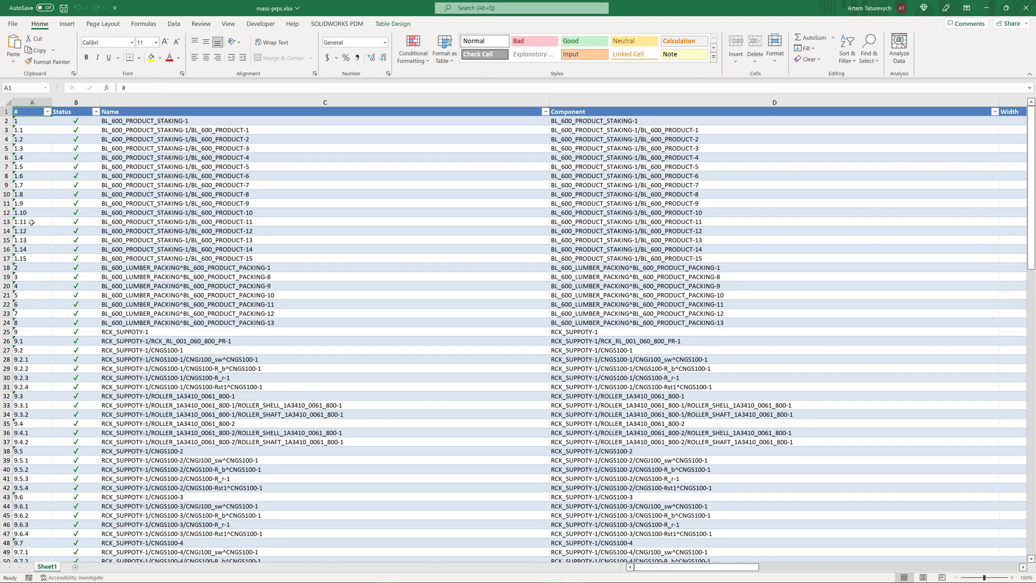
scroll(27, 382, down, 1)
scroll(27, 381, up, 1)
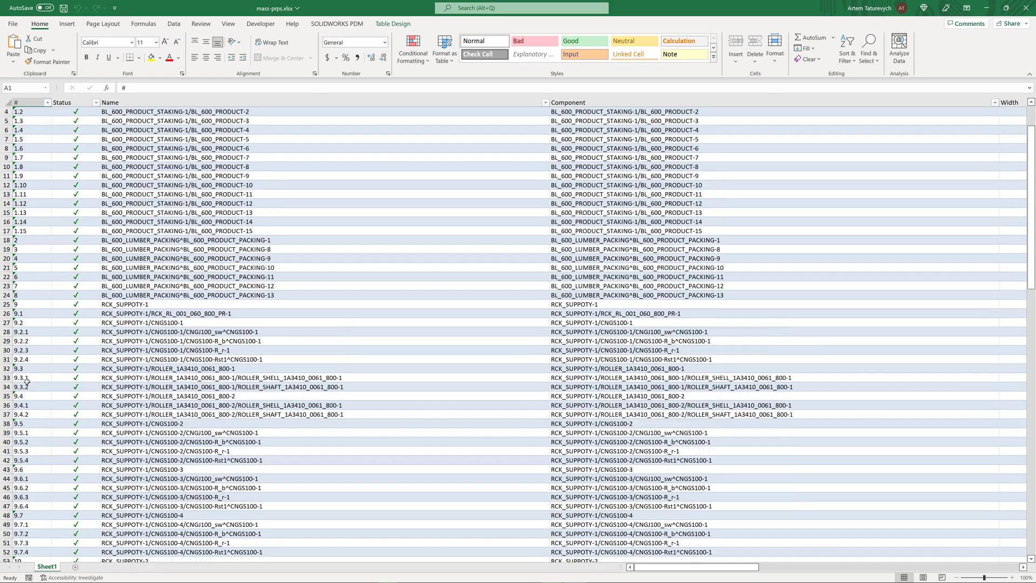
scroll(83, 224, down, 9)
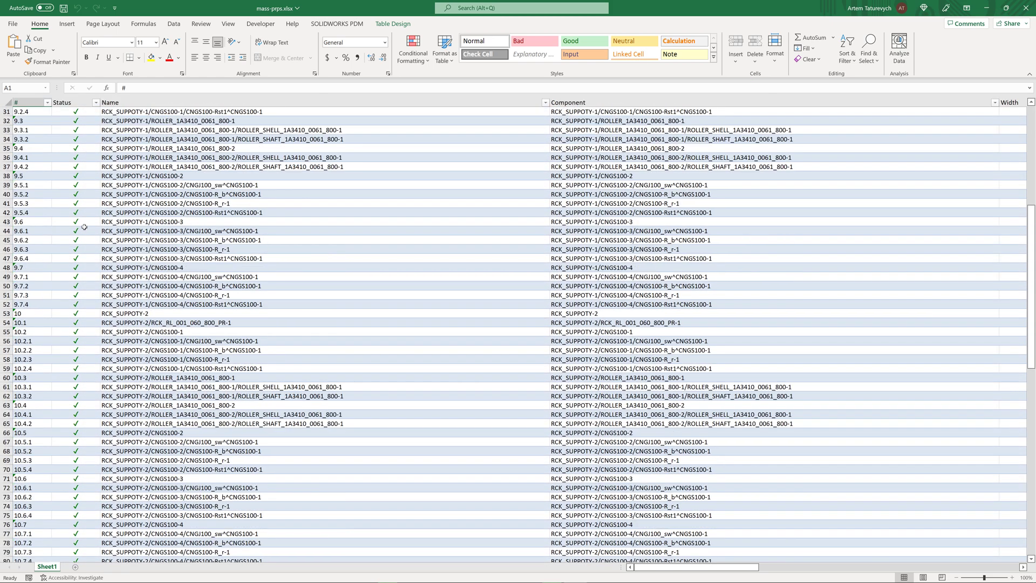
scroll(443, 339, up, 9)
scroll(618, 486, up, 1)
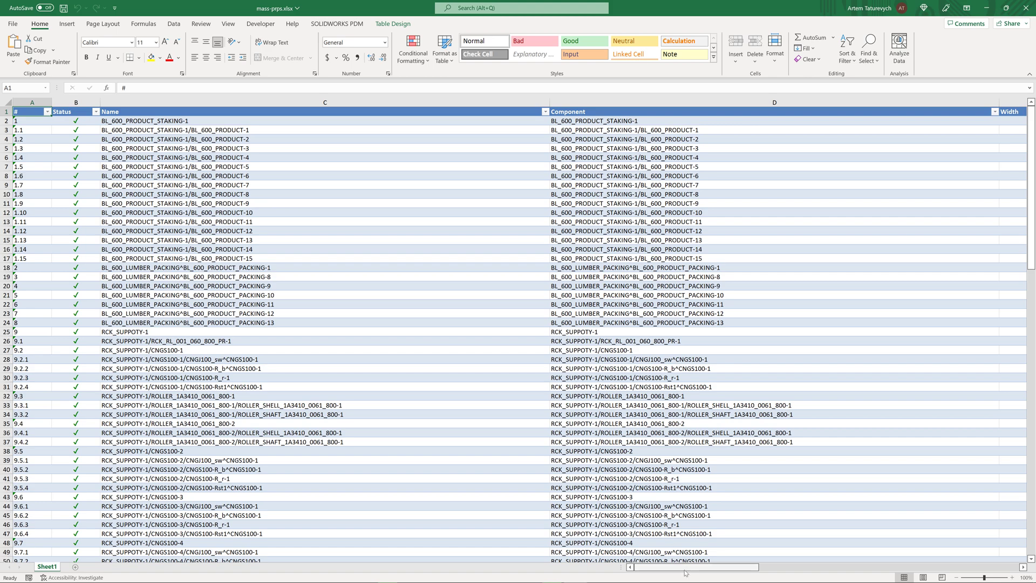
drag(691, 566, 958, 556)
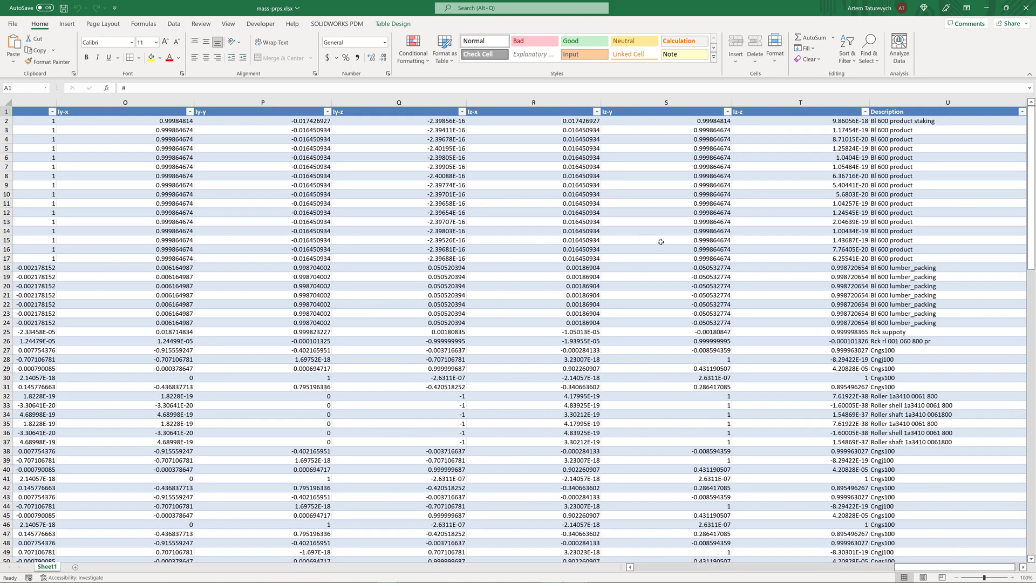
scroll(677, 242, down, 20)
scroll(703, 248, down, 4)
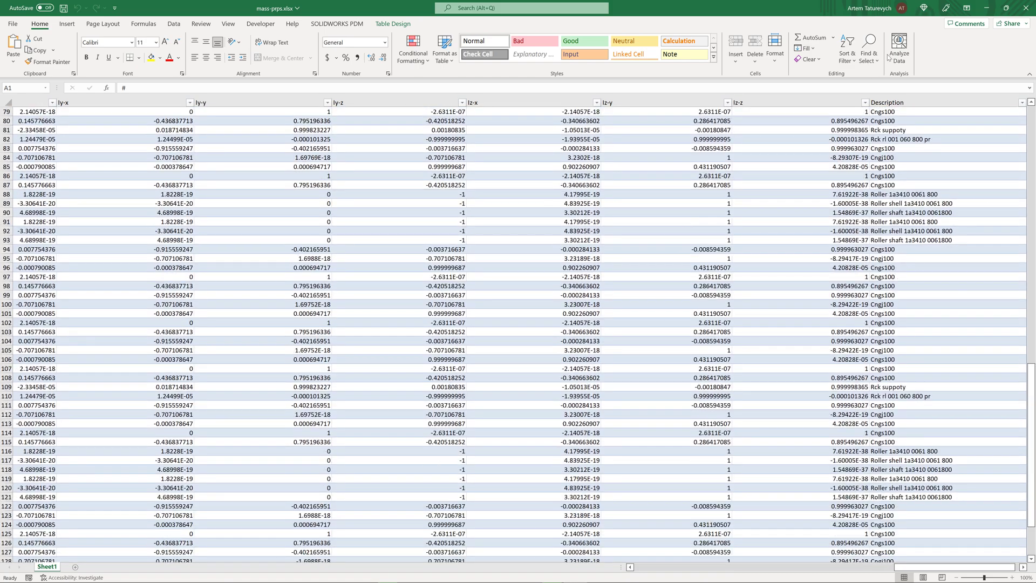